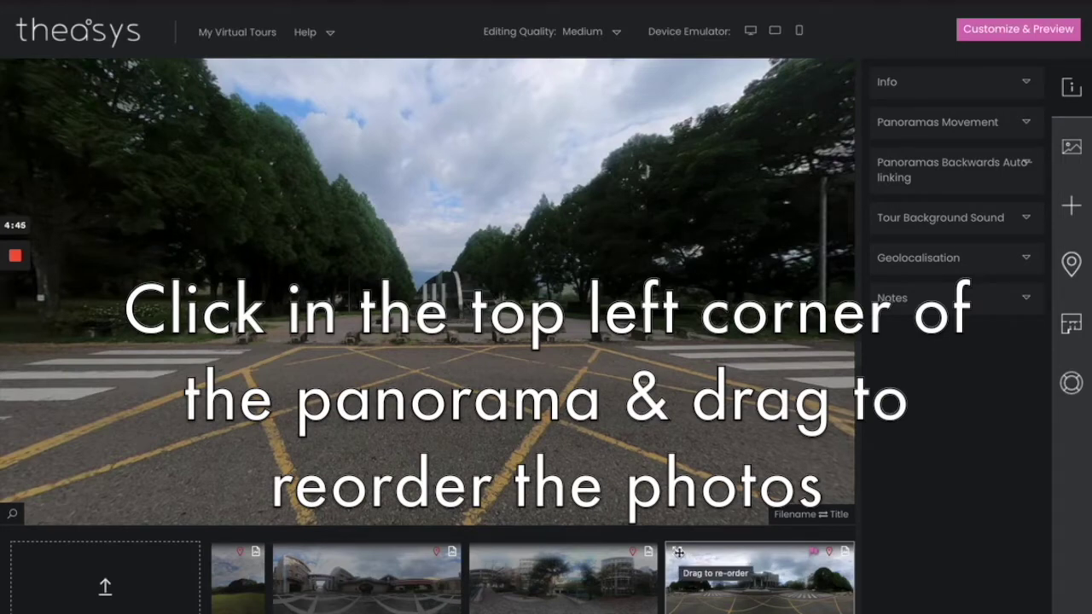
- Move the last panorama into second place, then the tree-lined avenue panorama into first
{"action": "left_click_drag", "start_coordinate": [678, 553], "coordinate": [231, 552]}
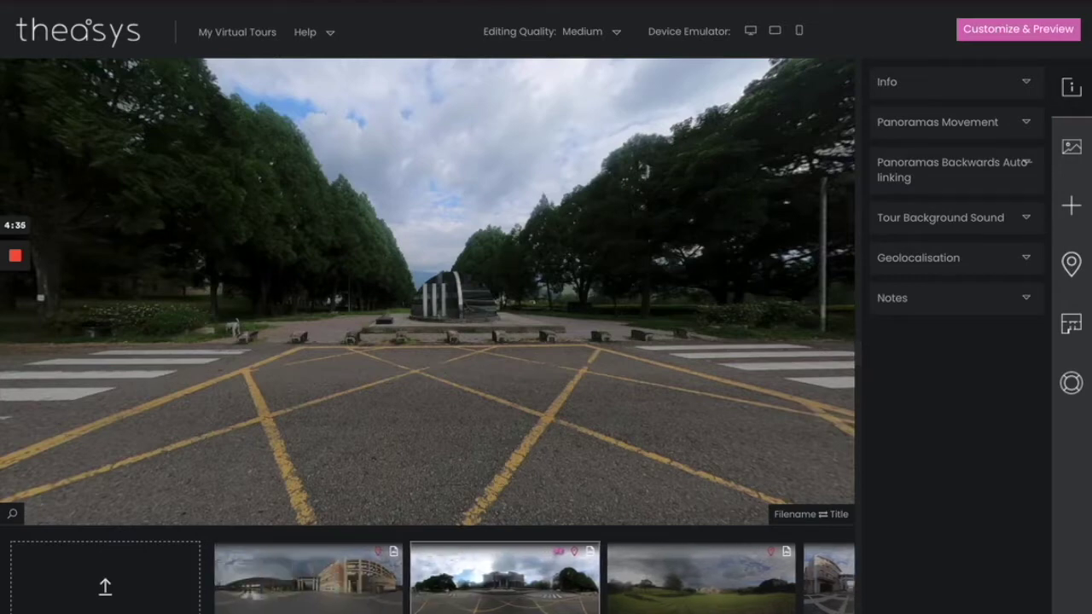
{"action": "left_click_drag", "start_coordinate": [423, 551], "coordinate": [226, 551]}
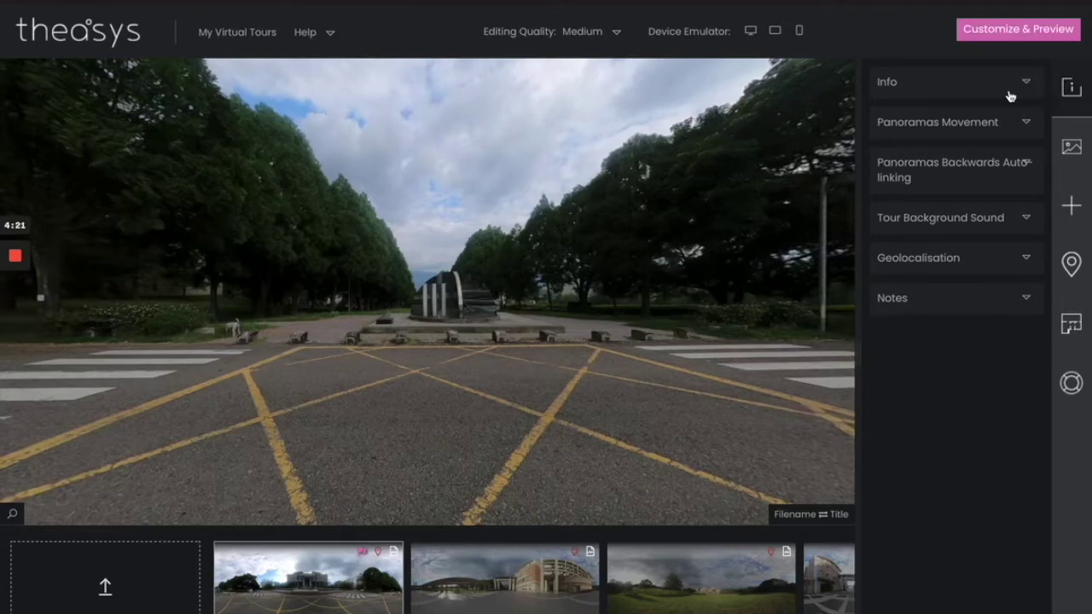
- Expand the Info and Panoramas Movement sections and rotate the panorama to feel its motion
{"action": "left_click", "coordinate": [958, 90]}
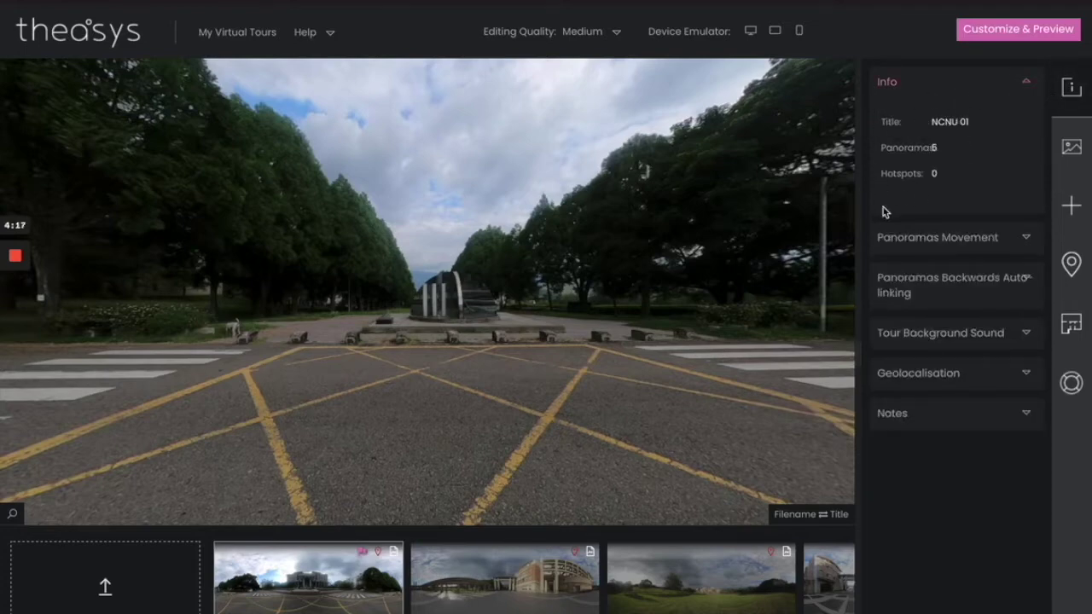
{"action": "left_click", "coordinate": [945, 247]}
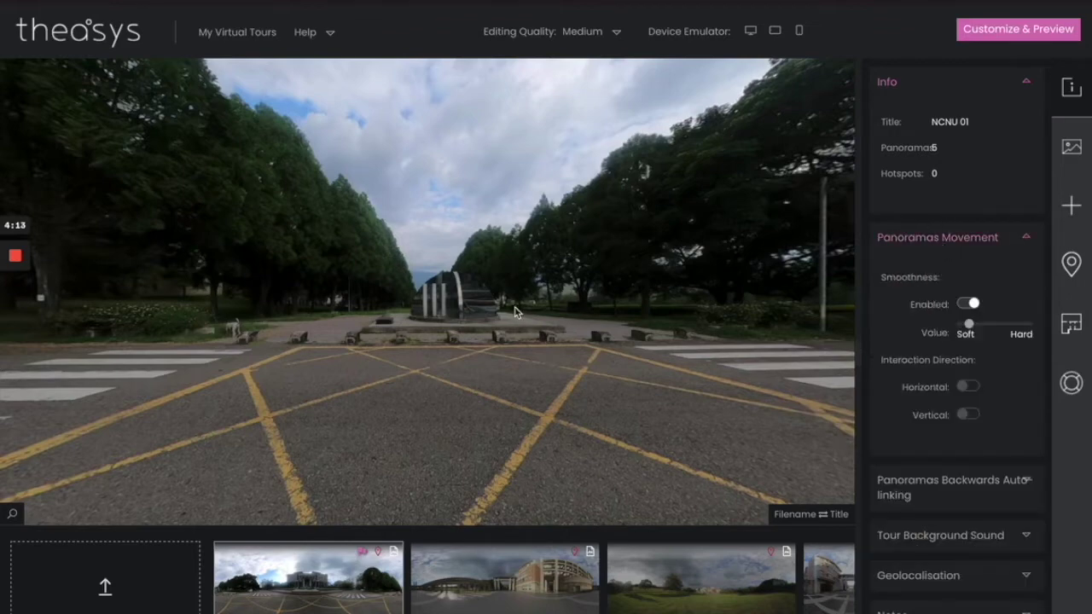
{"action": "mouse_move", "coordinate": [514, 312]}
{"action": "left_mouse_down"}
{"action": "mouse_move", "coordinate": [697, 339]}
{"action": "mouse_move", "coordinate": [207, 341]}
{"action": "mouse_move", "coordinate": [139, 360]}
{"action": "mouse_move", "coordinate": [707, 374]}
{"action": "mouse_move", "coordinate": [199, 354]}
{"action": "mouse_move", "coordinate": [504, 349]}
{"action": "mouse_move", "coordinate": [634, 375]}
{"action": "left_mouse_up"}
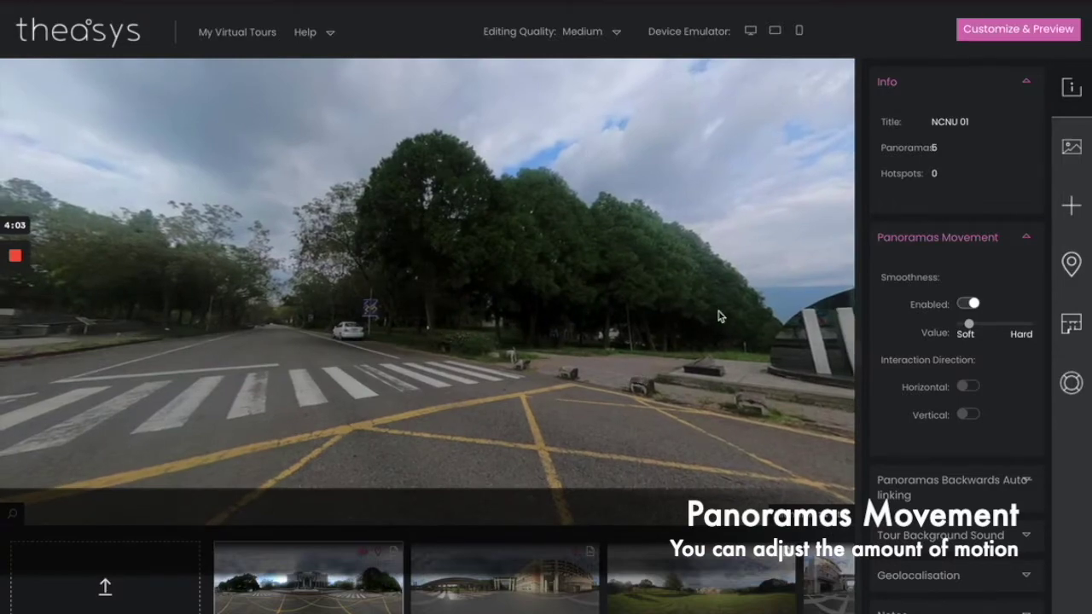
{"action": "left_click_drag", "start_coordinate": [334, 392], "coordinate": [527, 377]}
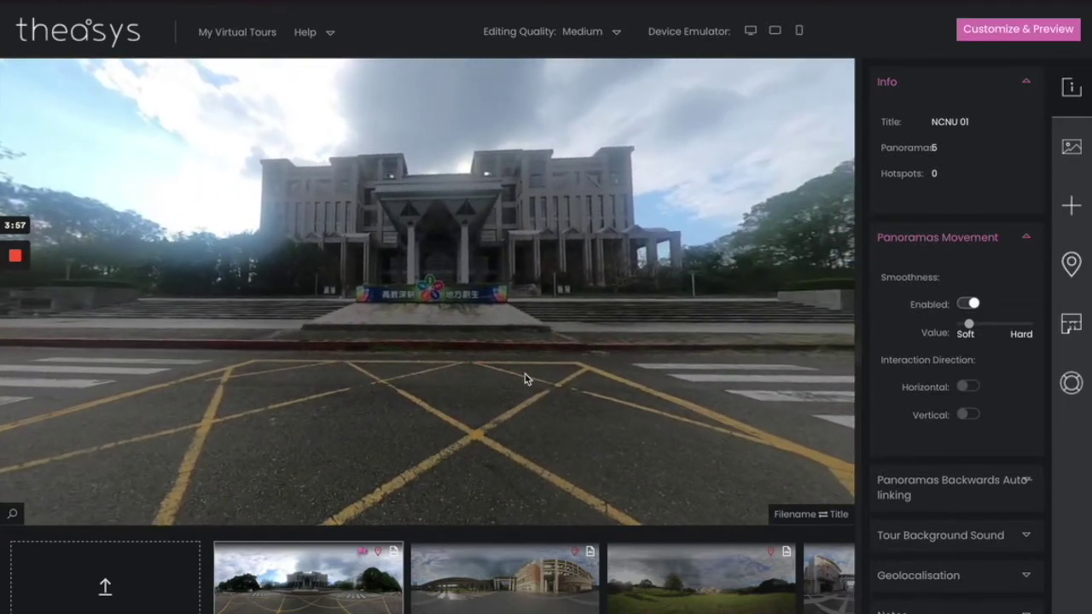
- Compare rotation with movement smoothness off and on, leaving smoothness enabled
{"action": "left_click", "coordinate": [973, 304]}
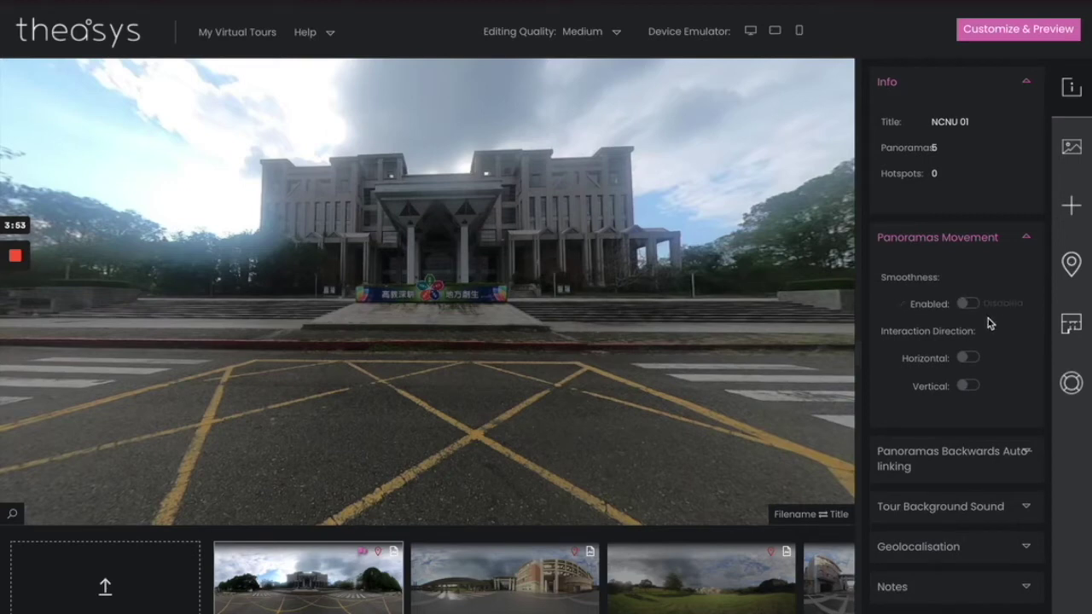
{"action": "left_click", "coordinate": [970, 305]}
{"action": "left_click", "coordinate": [972, 306]}
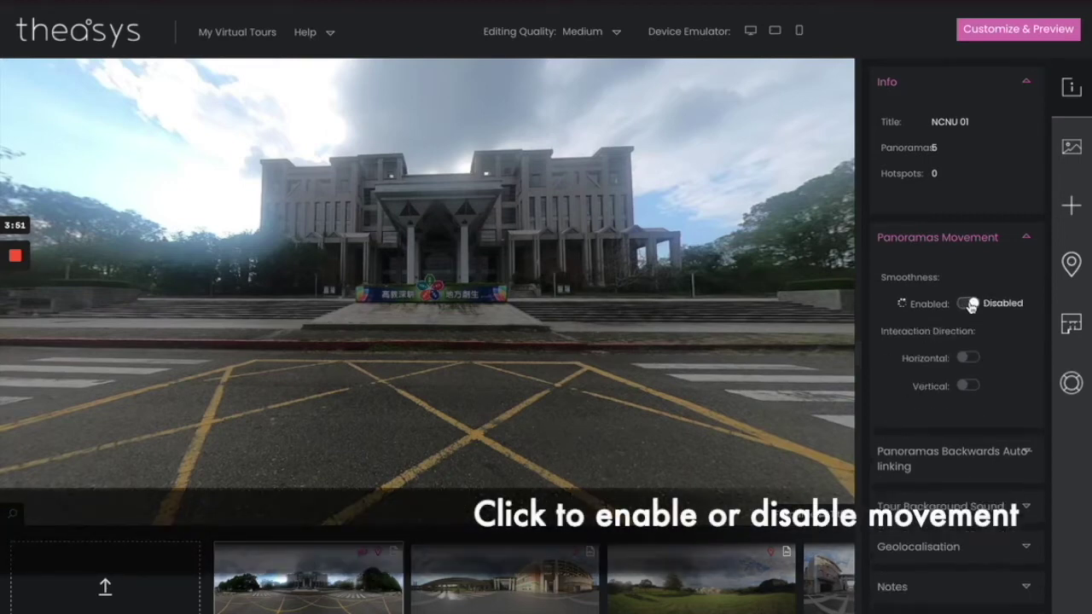
{"action": "left_click_drag", "start_coordinate": [415, 324], "coordinate": [396, 308]}
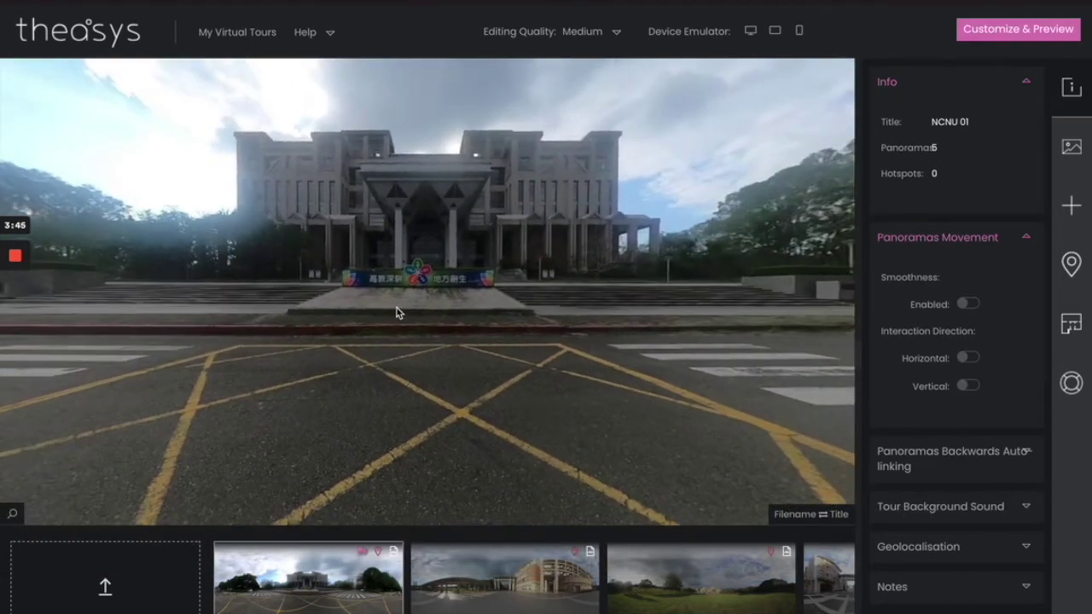
{"action": "left_click", "coordinate": [965, 307]}
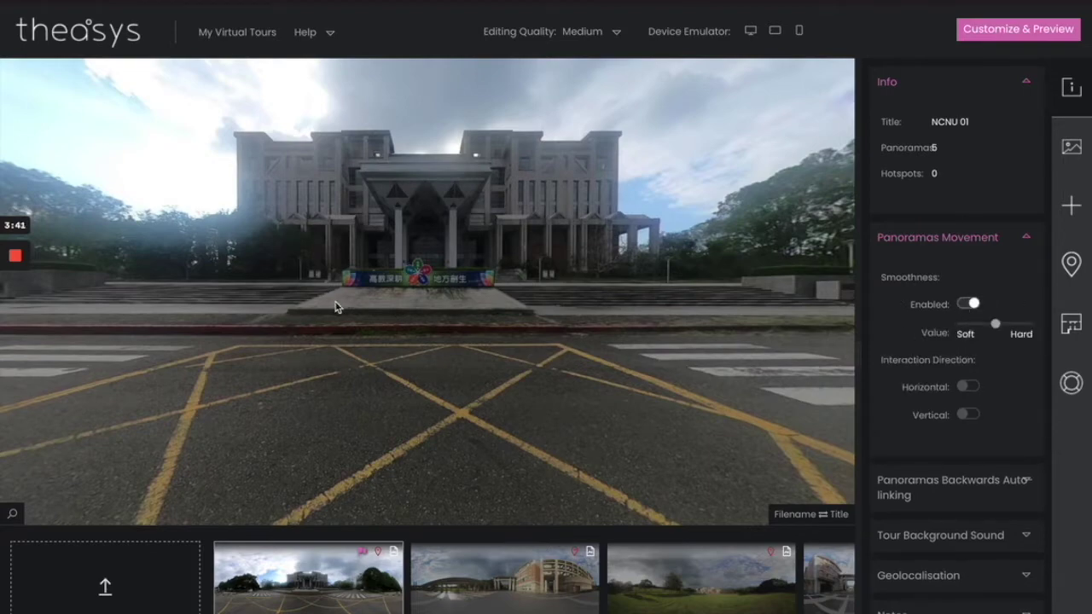
{"action": "left_click_drag", "start_coordinate": [460, 337], "coordinate": [583, 302]}
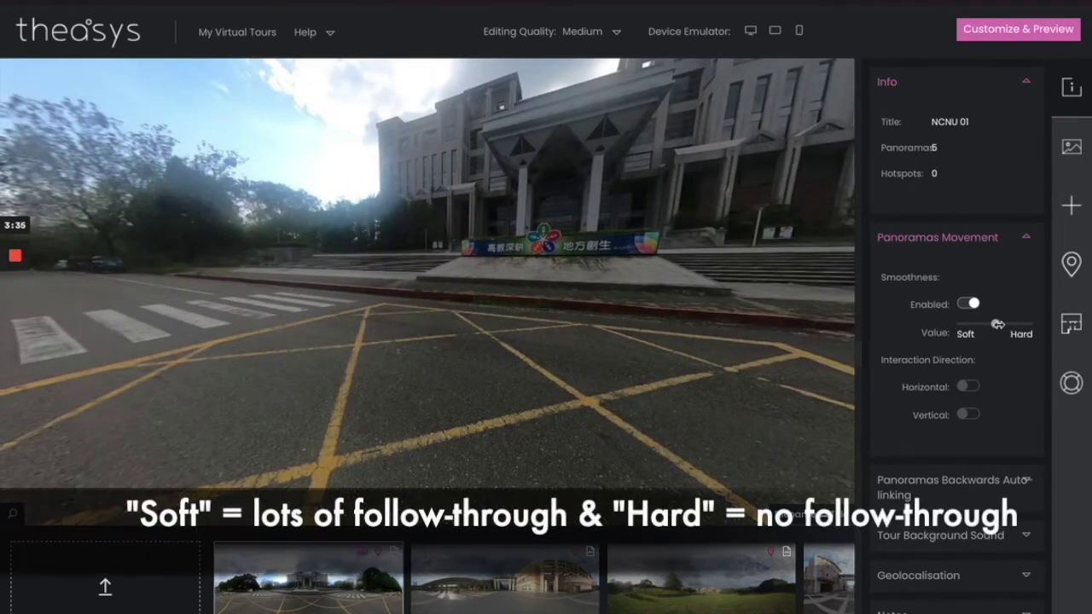
- Try the smoothness value at Soft and Hard, then set it midway and test rotation
{"action": "left_click_drag", "start_coordinate": [997, 323], "coordinate": [961, 325]}
{"action": "left_click_drag", "start_coordinate": [349, 313], "coordinate": [675, 320]}
{"action": "left_click_drag", "start_coordinate": [447, 295], "coordinate": [202, 310]}
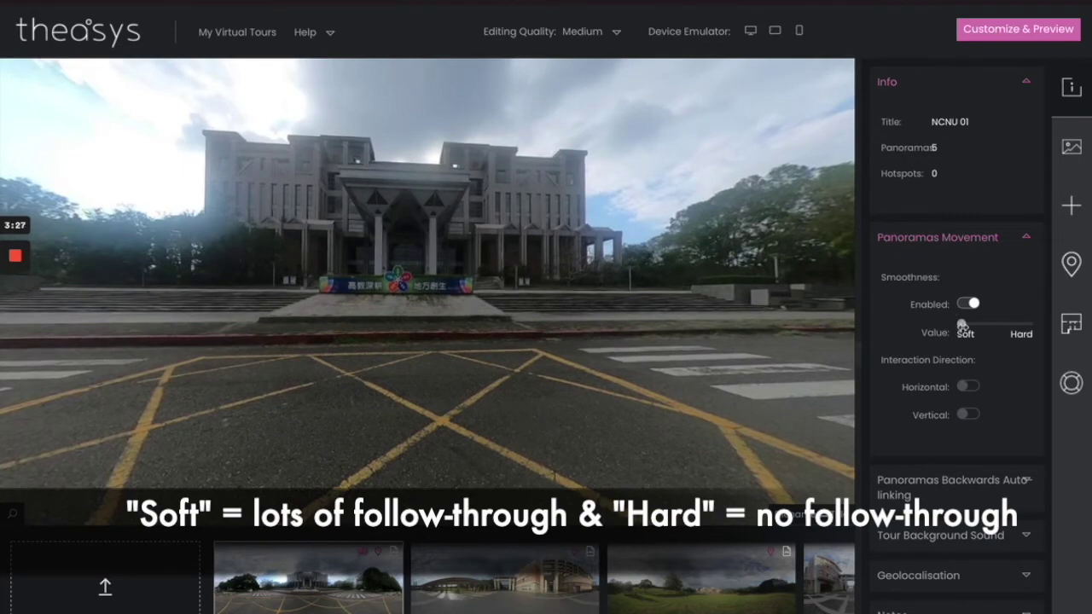
{"action": "left_click_drag", "start_coordinate": [962, 325], "coordinate": [1028, 325]}
{"action": "left_click_drag", "start_coordinate": [501, 317], "coordinate": [445, 319]}
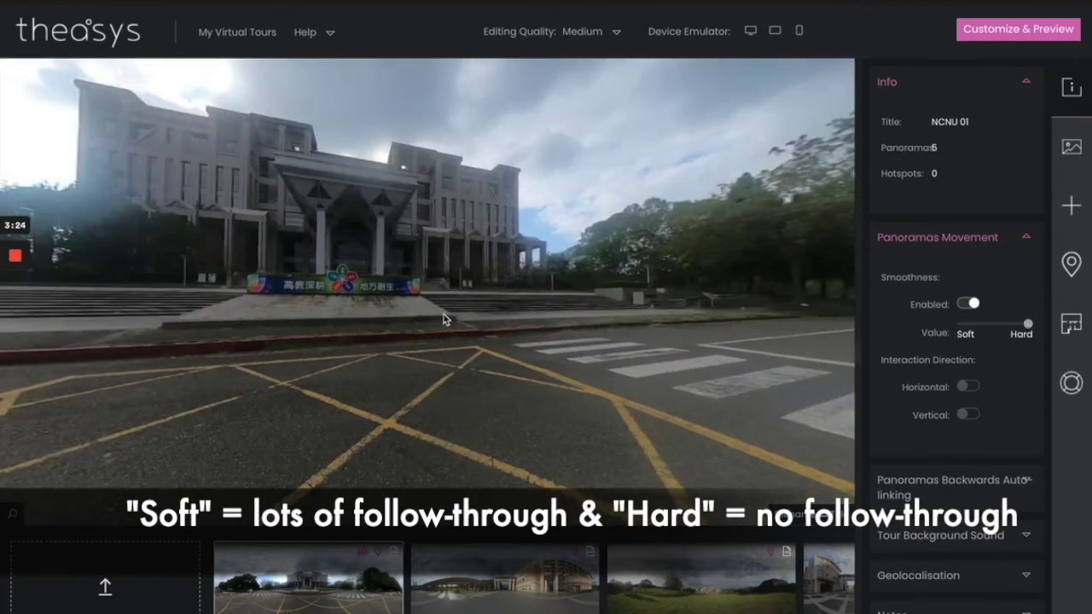
{"action": "left_click", "coordinate": [990, 325]}
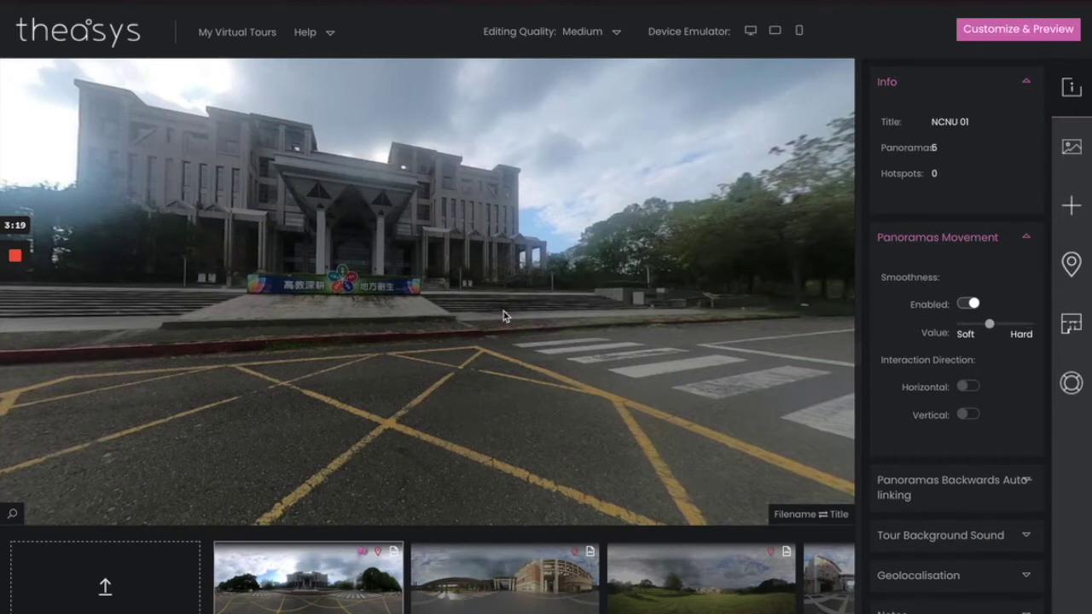
{"action": "left_click_drag", "start_coordinate": [334, 336], "coordinate": [414, 338]}
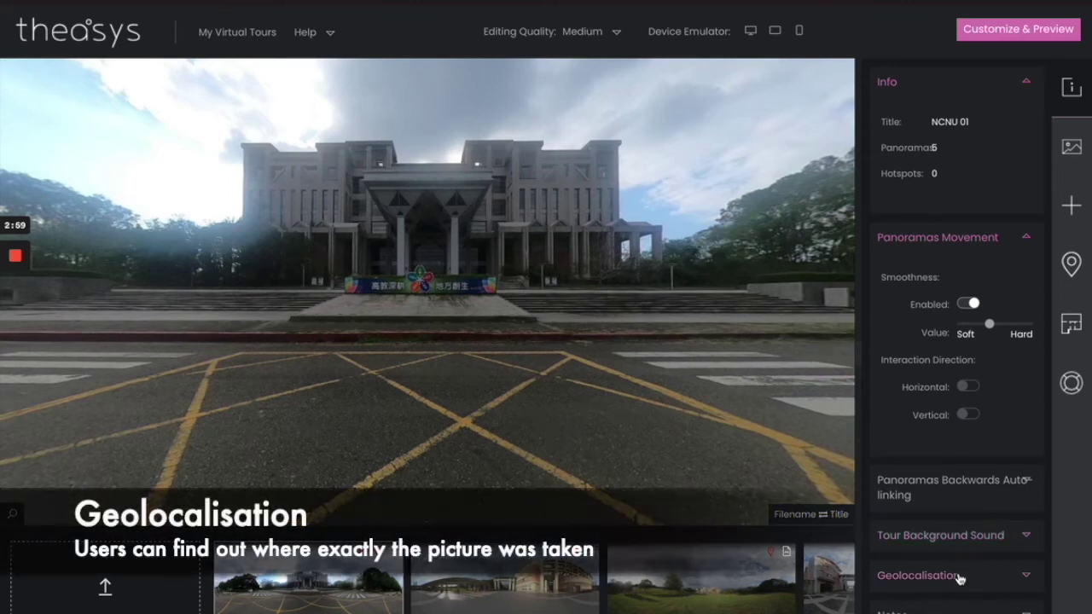
- Expand Geolocalisation, open its Use Map dialog and zoom the world map
{"action": "left_click", "coordinate": [959, 577]}
{"action": "scroll", "coordinate": [957, 577], "scroll_direction": "down", "scroll_amount": 3}
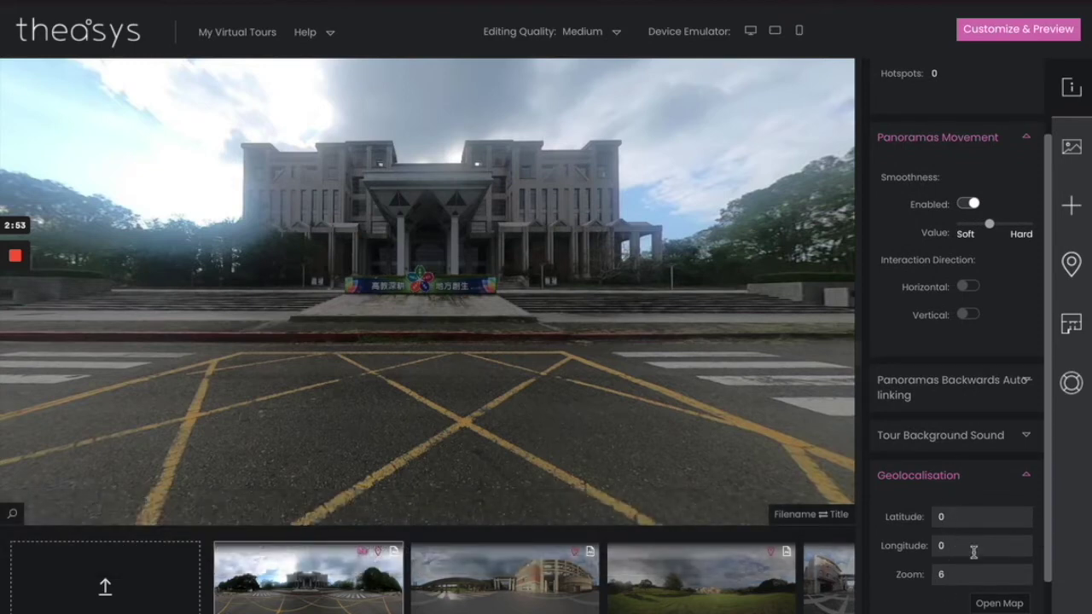
{"action": "left_click", "coordinate": [1000, 604]}
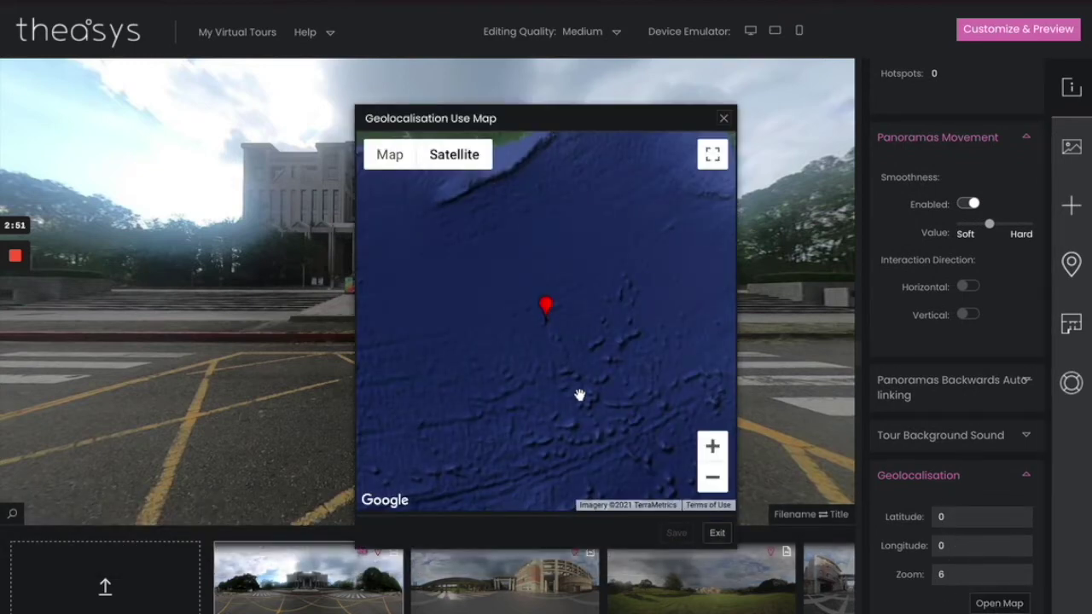
{"action": "scroll", "coordinate": [687, 267], "scroll_direction": "up", "scroll_amount": 3}
{"action": "scroll", "coordinate": [529, 355], "scroll_direction": "down", "scroll_amount": 1}
{"action": "scroll", "coordinate": [530, 354], "scroll_direction": "down", "scroll_amount": 2}
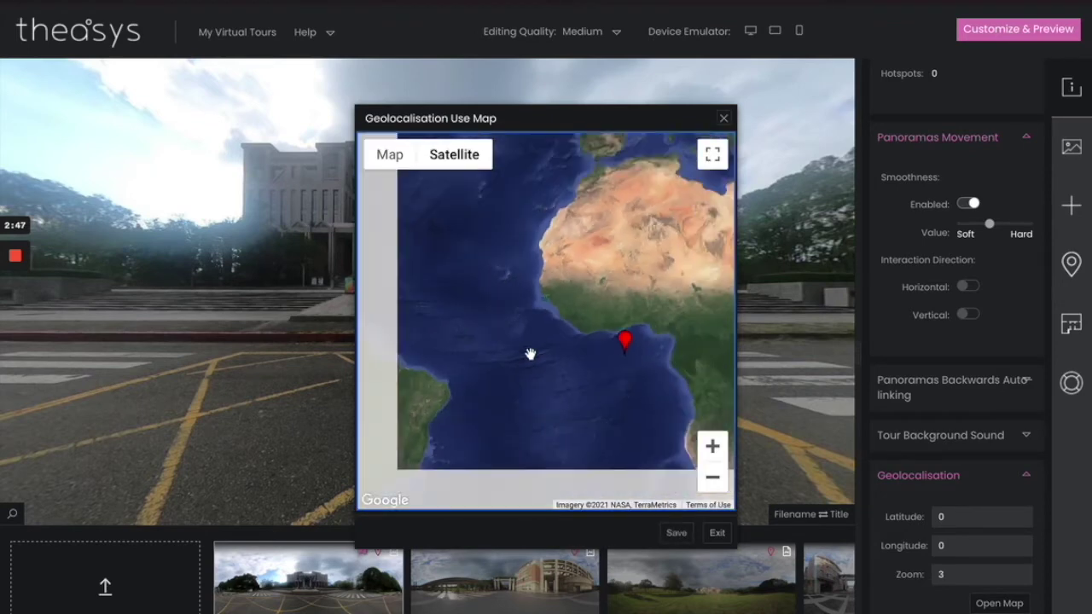
- Pan and zoom the satellite map onto Taiwan, then close it without saving
{"action": "mouse_move", "coordinate": [601, 355]}
{"action": "left_mouse_down"}
{"action": "mouse_move", "coordinate": [545, 353]}
{"action": "mouse_move", "coordinate": [580, 353]}
{"action": "mouse_move", "coordinate": [606, 432]}
{"action": "mouse_move", "coordinate": [595, 422]}
{"action": "left_mouse_up"}
{"action": "scroll", "coordinate": [595, 422], "scroll_direction": "up", "scroll_amount": 1}
{"action": "scroll", "coordinate": [524, 292], "scroll_direction": "up", "scroll_amount": 1}
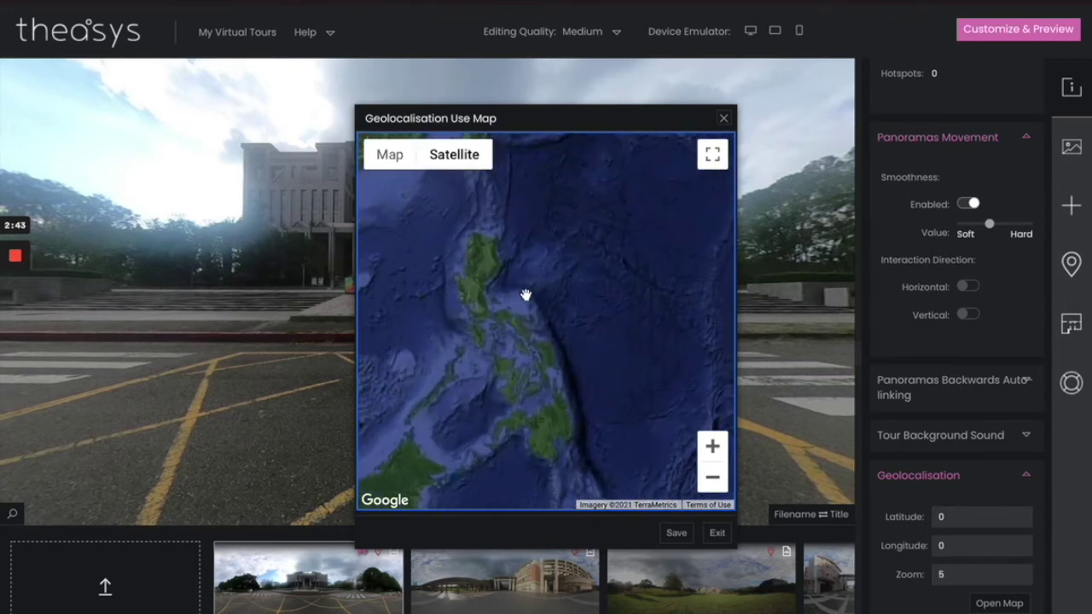
{"action": "scroll", "coordinate": [563, 365], "scroll_direction": "up", "scroll_amount": 1}
{"action": "left_click_drag", "start_coordinate": [563, 366], "coordinate": [556, 330]}
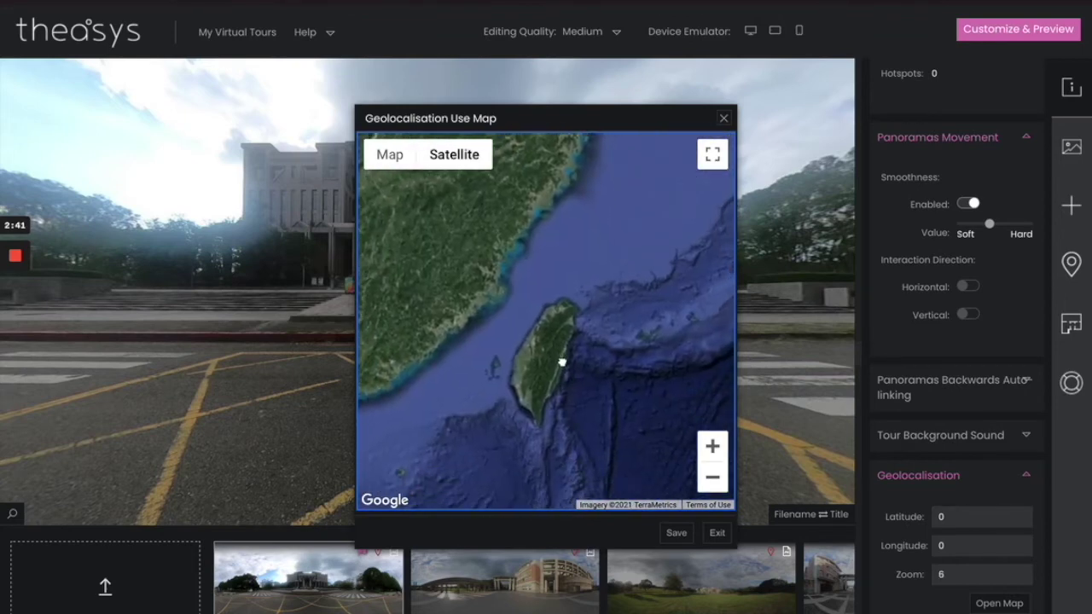
{"action": "left_click", "coordinate": [723, 119]}
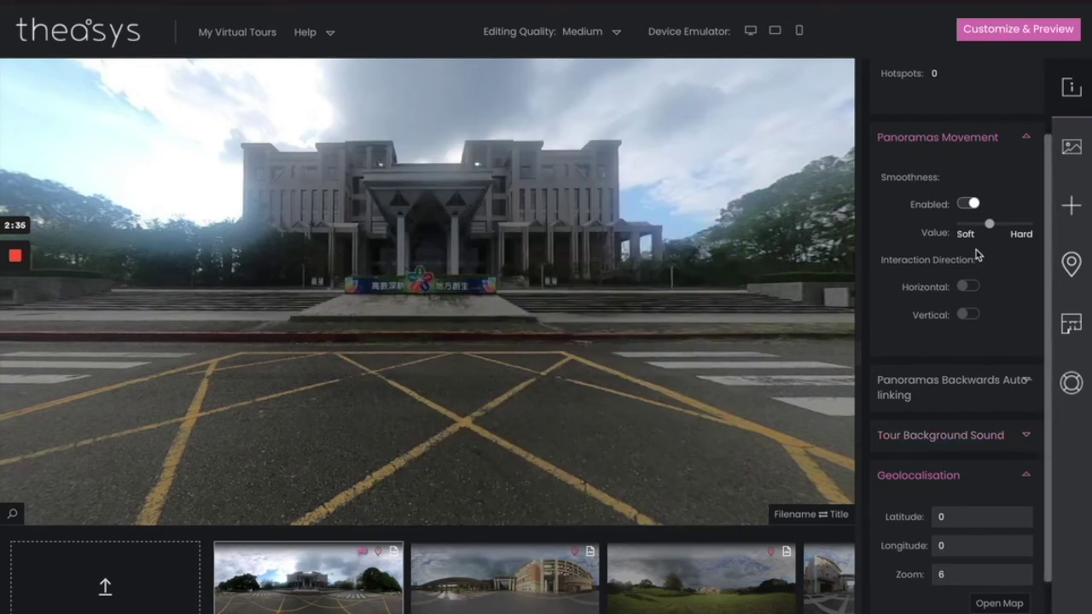
- Show Panorama Properties for Library_Front.JPG, scrolled down to Projection & Behavior
{"action": "scroll", "coordinate": [977, 255], "scroll_direction": "down", "scroll_amount": 1}
{"action": "scroll", "coordinate": [975, 252], "scroll_direction": "up", "scroll_amount": 2}
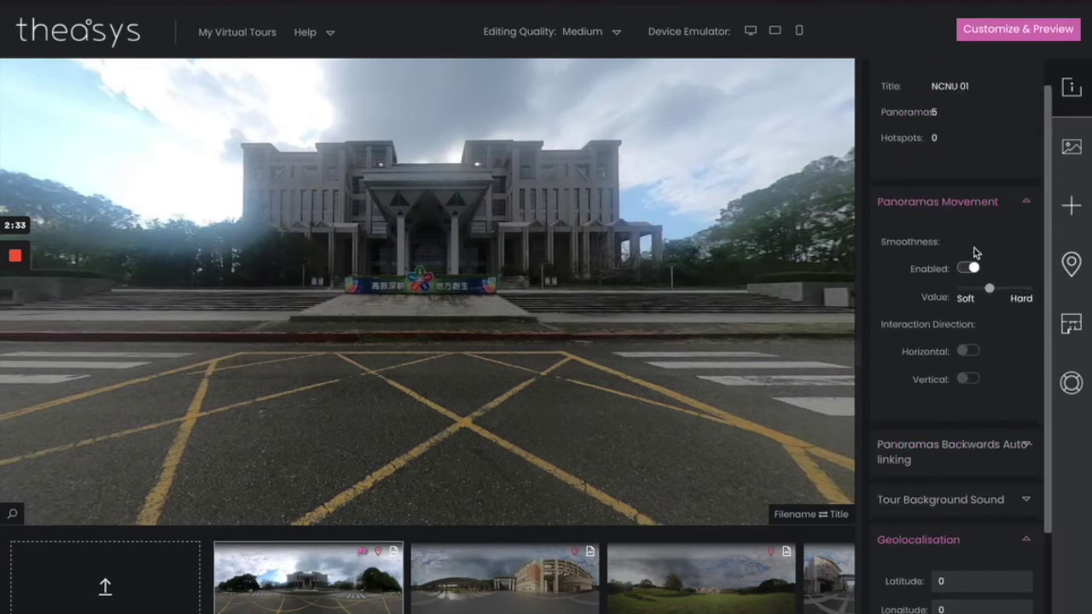
{"action": "left_click", "coordinate": [1072, 148]}
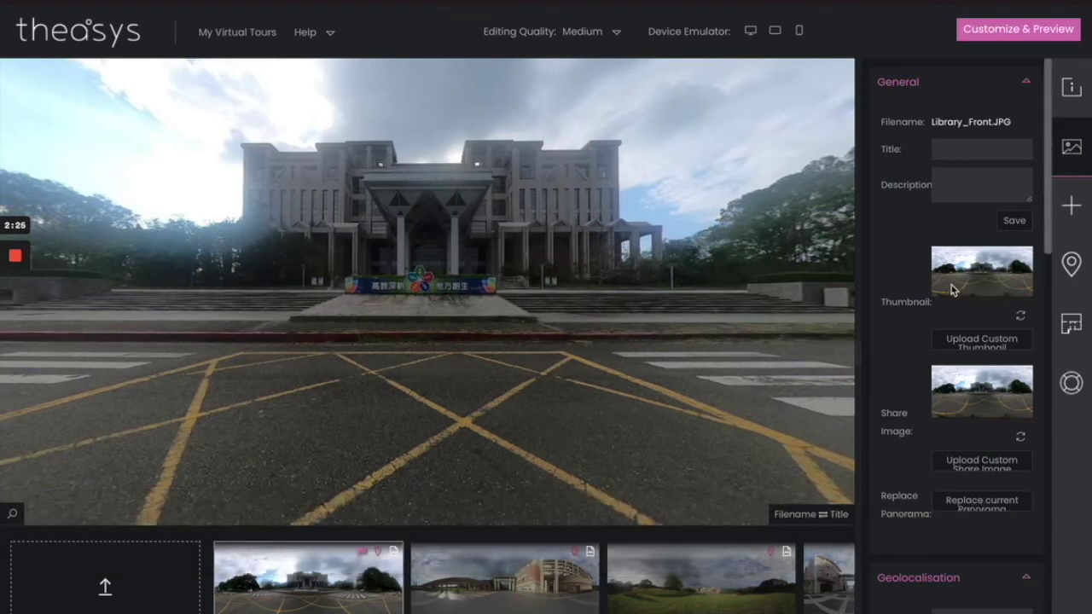
{"action": "scroll", "coordinate": [953, 285], "scroll_direction": "down", "scroll_amount": 3}
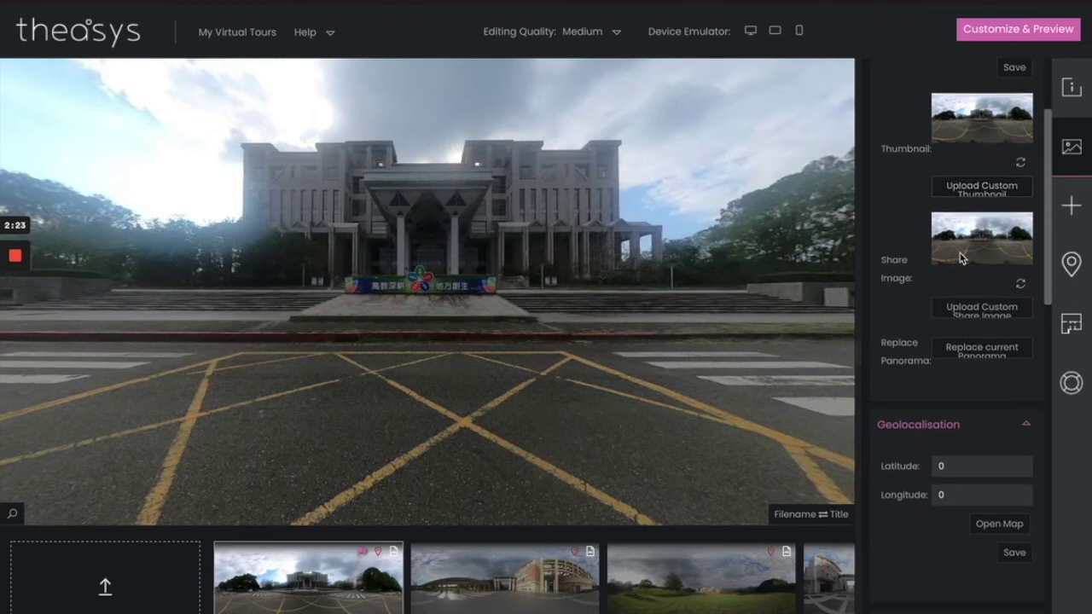
{"action": "scroll", "coordinate": [960, 259], "scroll_direction": "down", "scroll_amount": 1}
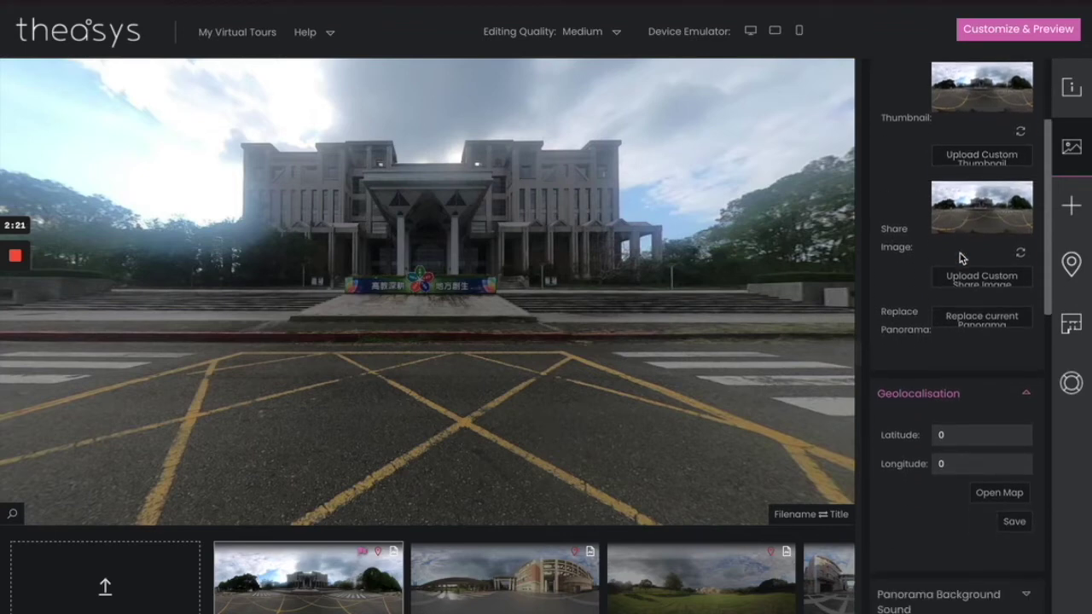
{"action": "scroll", "coordinate": [960, 259], "scroll_direction": "down", "scroll_amount": 3}
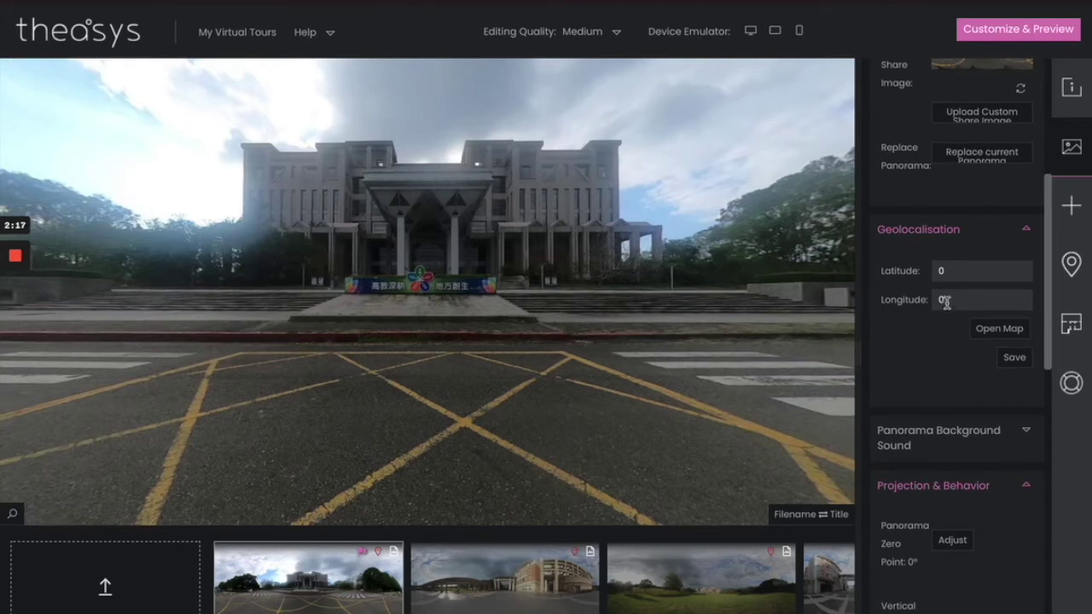
{"action": "scroll", "coordinate": [946, 302], "scroll_direction": "down", "scroll_amount": 4}
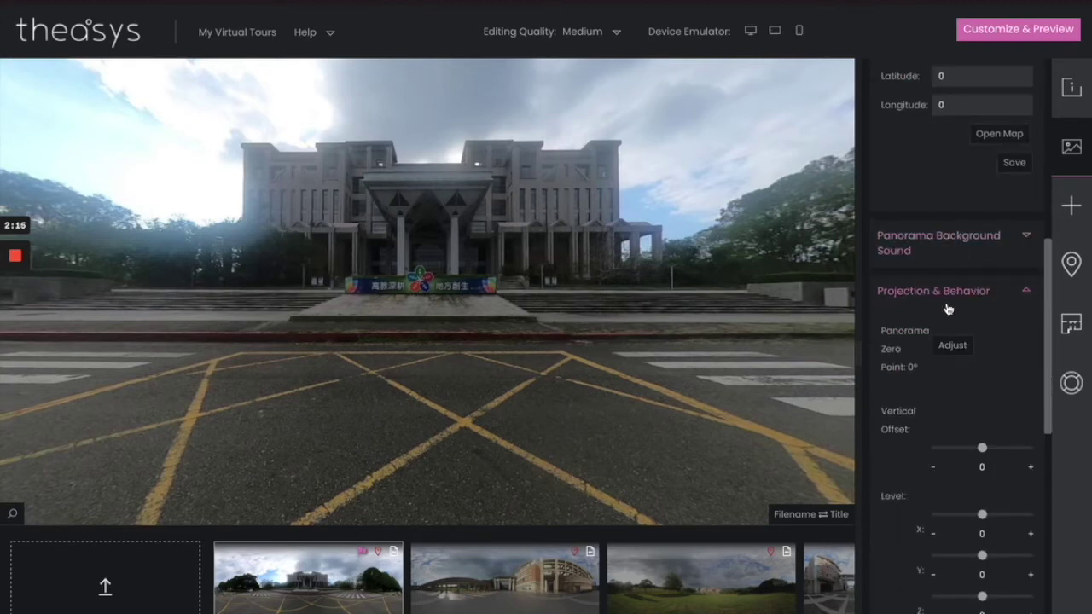
{"action": "scroll", "coordinate": [947, 309], "scroll_direction": "down", "scroll_amount": 1}
{"action": "left_click_drag", "start_coordinate": [456, 373], "coordinate": [497, 366]}
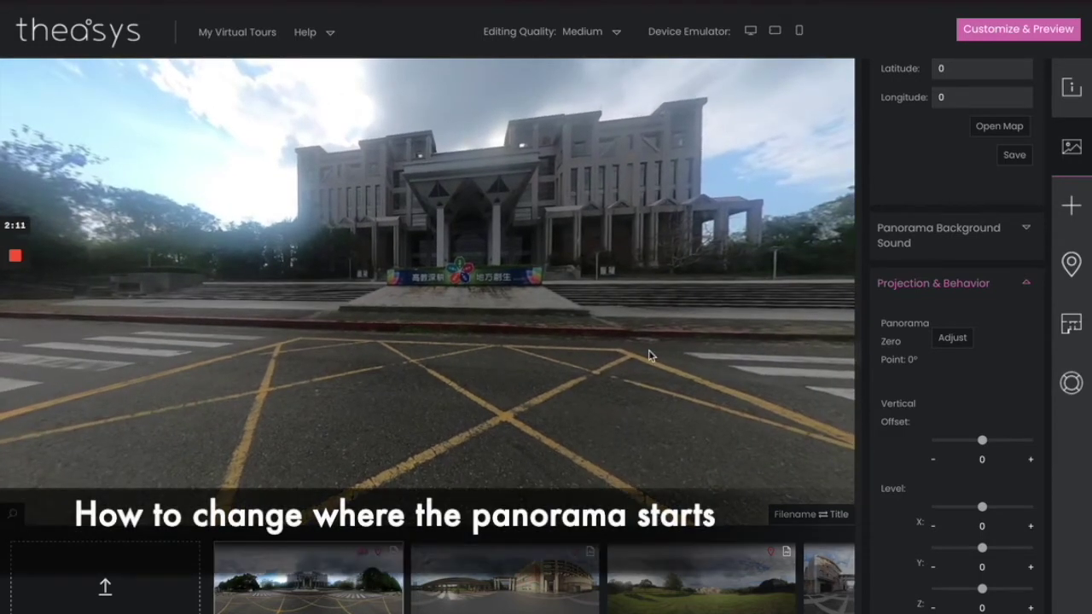
{"action": "left_click_drag", "start_coordinate": [649, 351], "coordinate": [613, 349]}
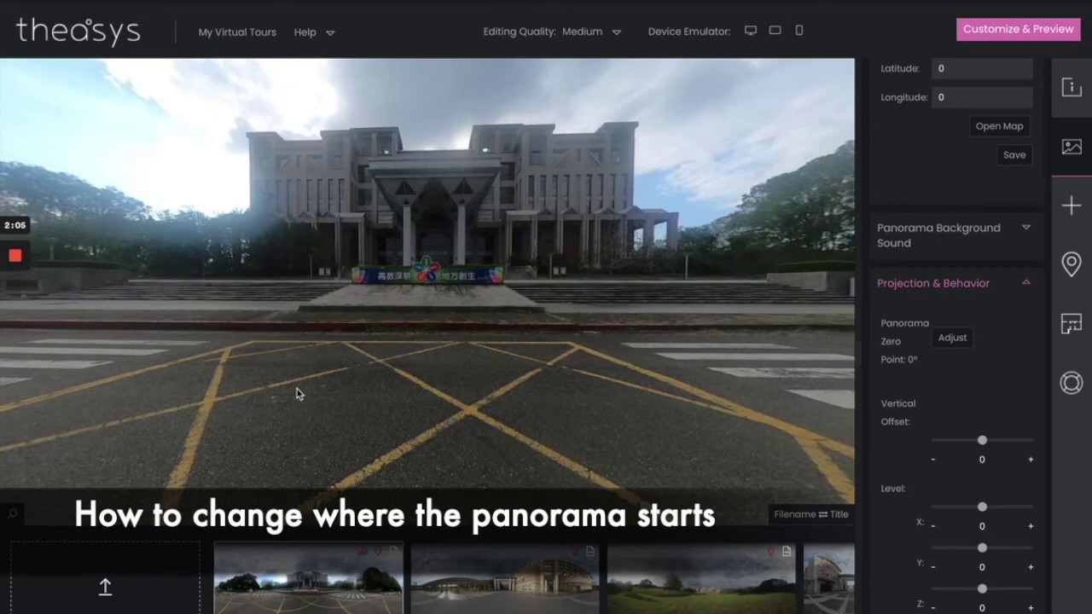
{"action": "left_click_drag", "start_coordinate": [290, 344], "coordinate": [288, 373]}
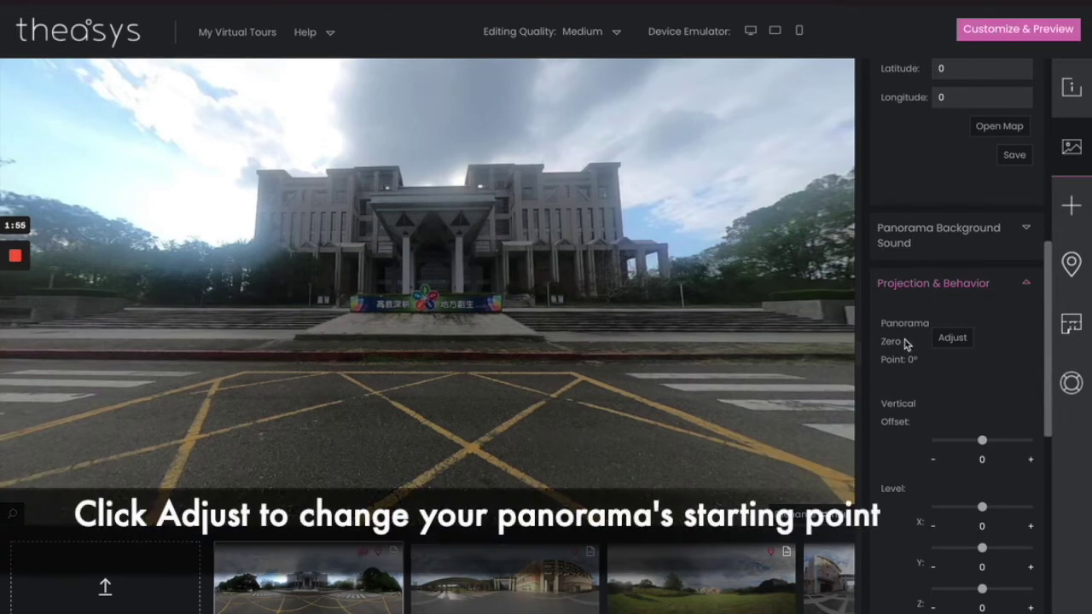
- Save the front view of the library building as the default view and test it
{"action": "left_click", "coordinate": [949, 341]}
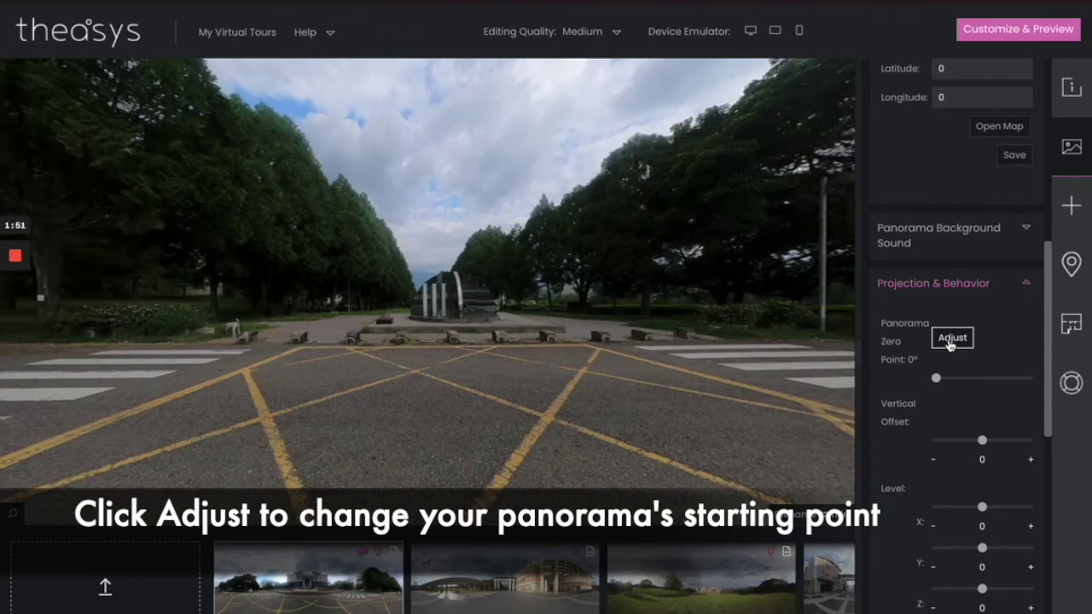
{"action": "left_click_drag", "start_coordinate": [210, 383], "coordinate": [486, 399]}
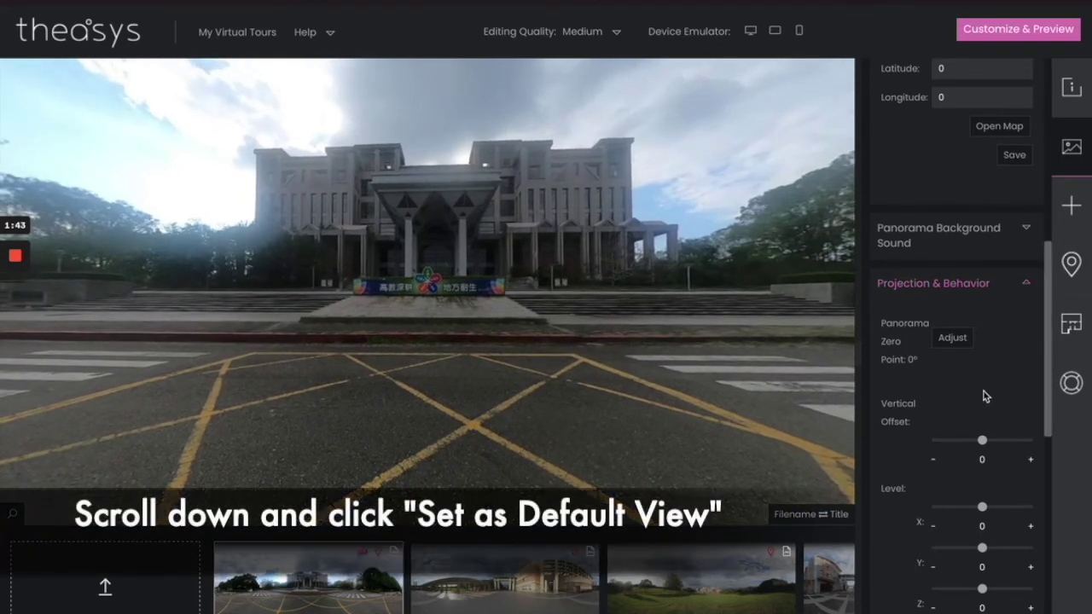
{"action": "scroll", "coordinate": [978, 386], "scroll_direction": "down", "scroll_amount": 2}
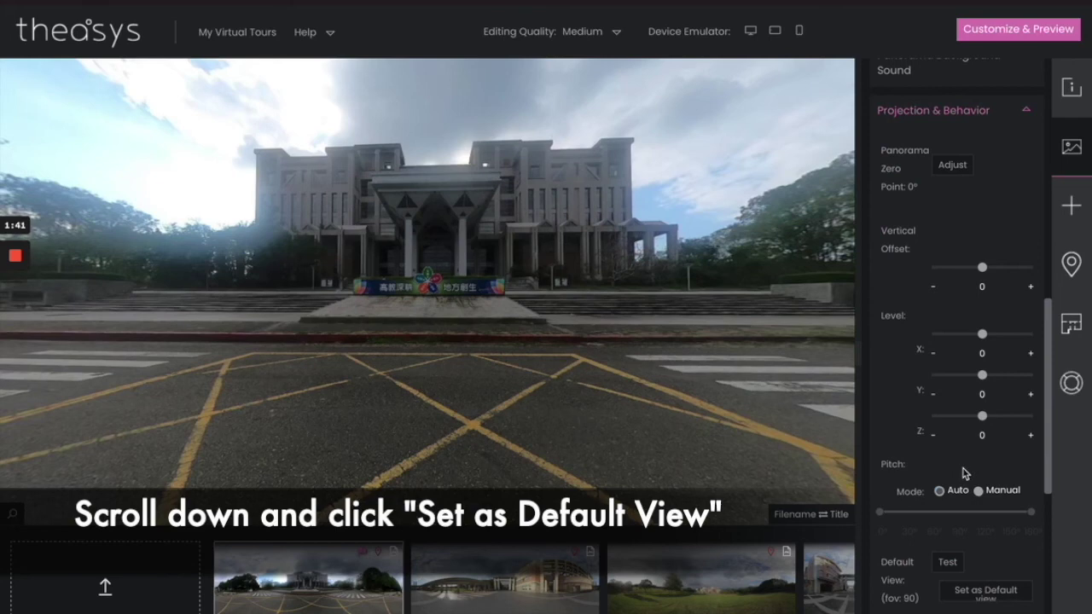
{"action": "scroll", "coordinate": [963, 477], "scroll_direction": "down", "scroll_amount": 1}
{"action": "left_click", "coordinate": [979, 579]}
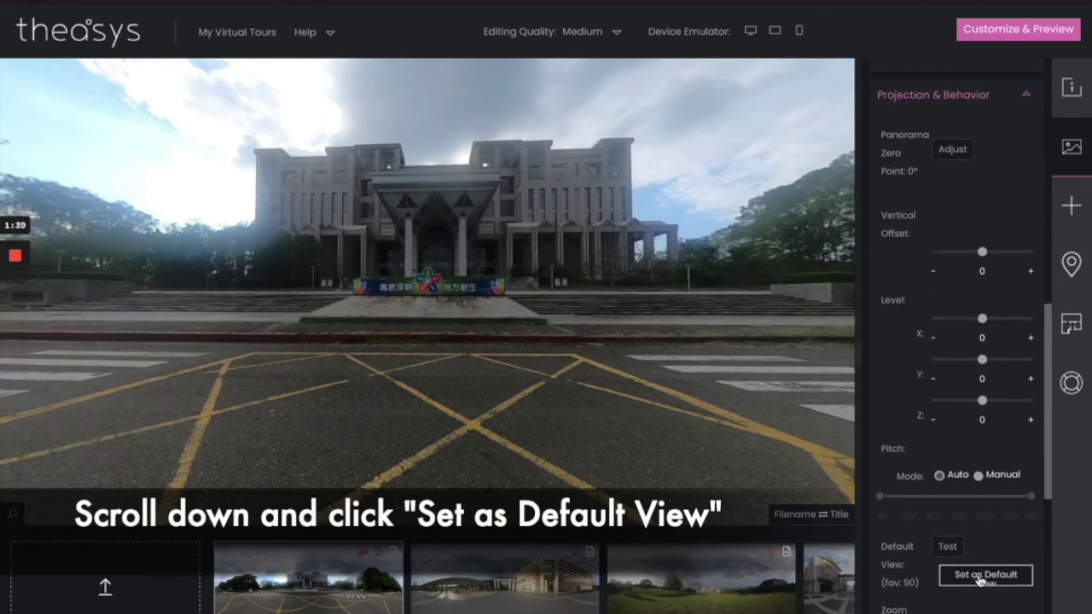
{"action": "left_click_drag", "start_coordinate": [341, 385], "coordinate": [716, 371]}
{"action": "left_click", "coordinate": [947, 547]}
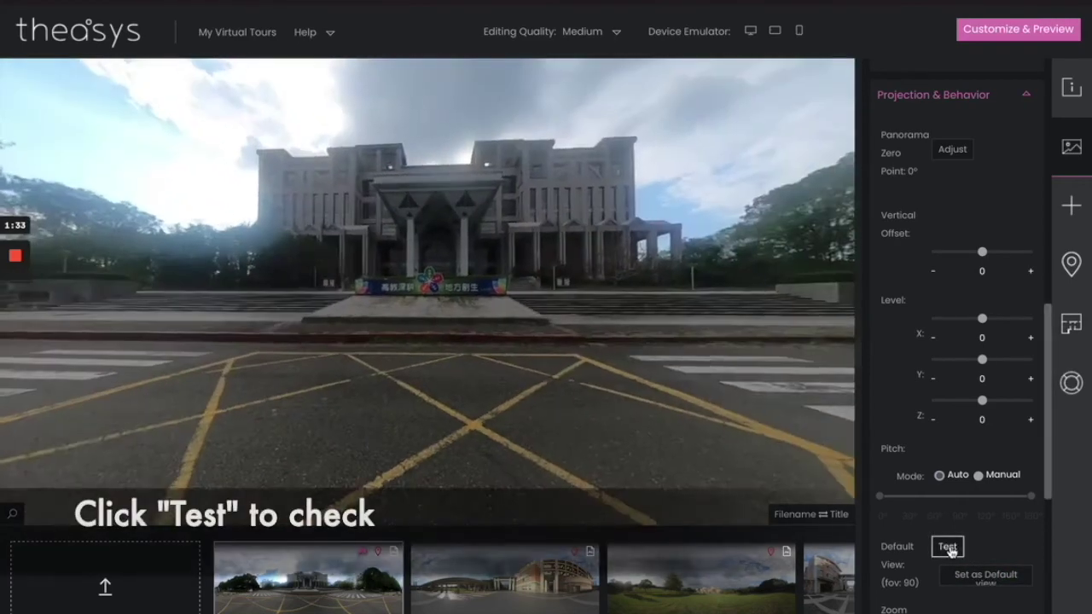